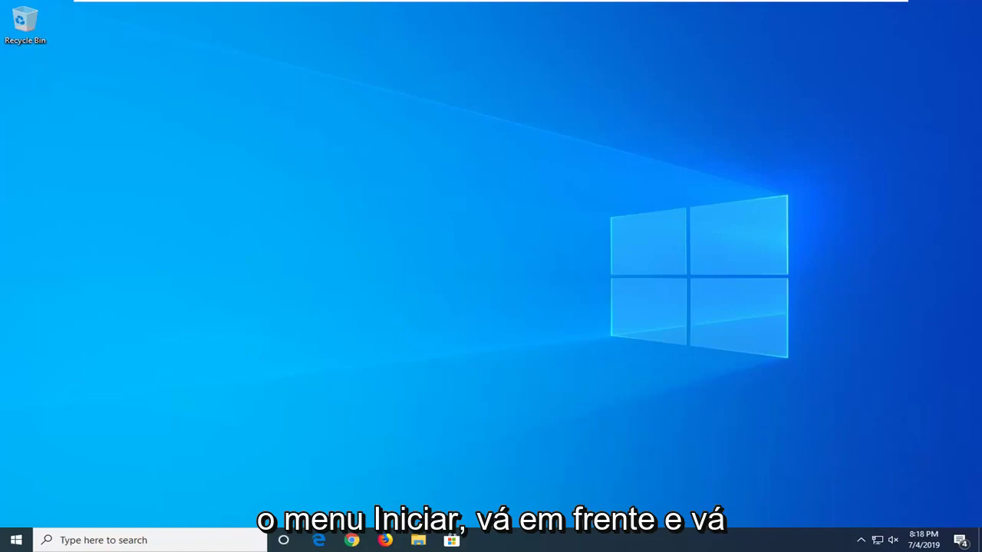
Step: Launch Run from Start search and run ms-settings:defaultapps to reach Default apps settings
left_click(15, 540)
type("run")
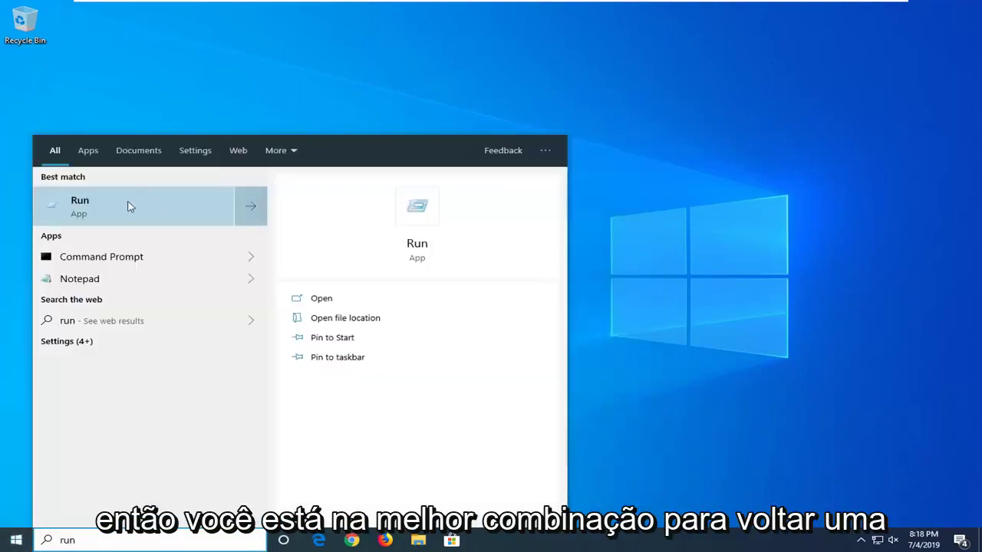
left_click(125, 209)
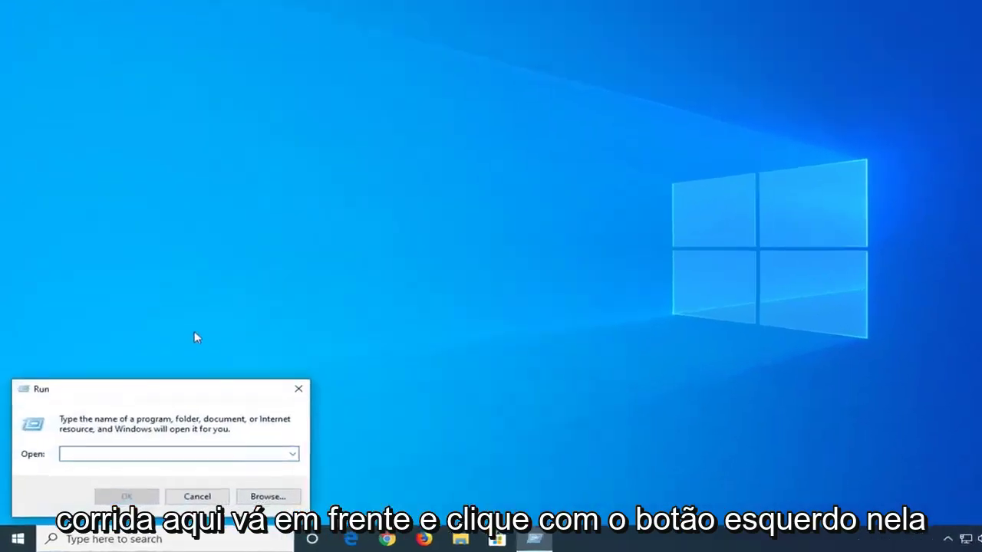
type("ms-settings:defaultapps")
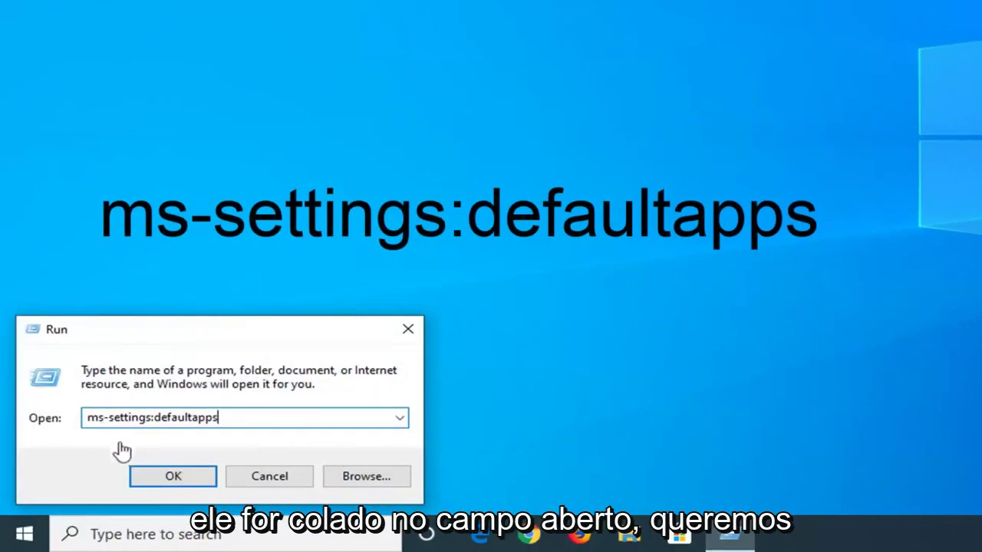
left_click(173, 476)
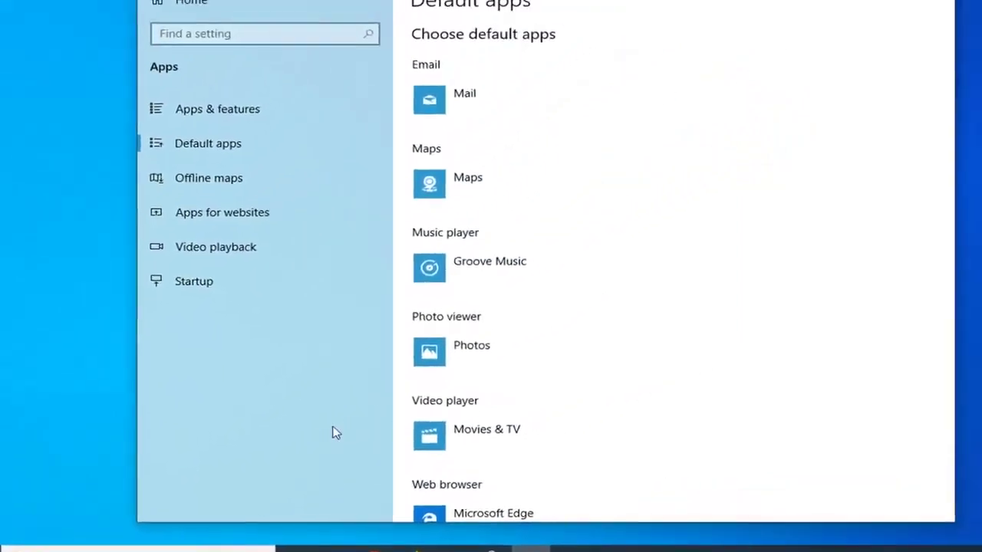
Step: Scroll down the Default apps page to the Reset button and file-type links
scroll(580, 209, "down", 5)
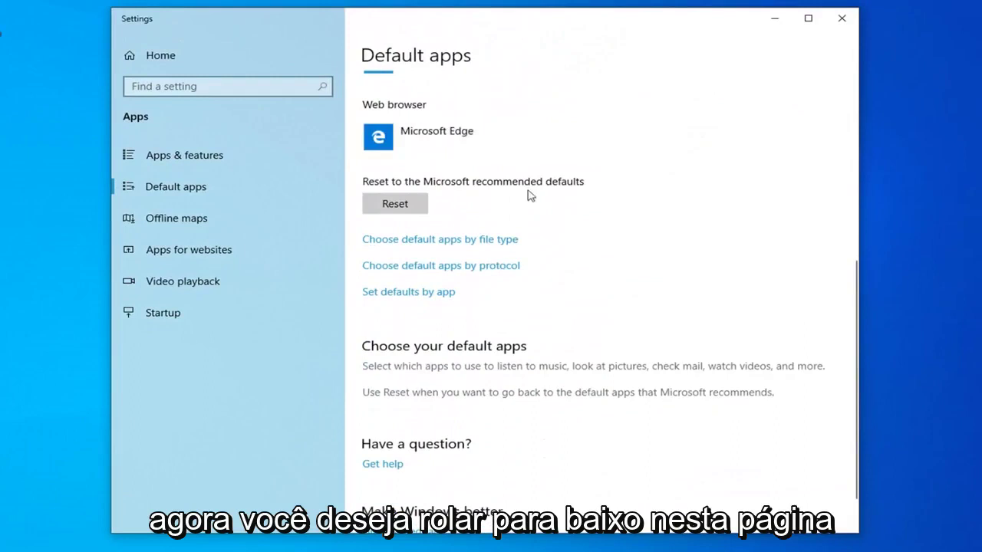
Step: Open 'Choose default apps by file type' and scroll to the .doc entry, associated with Word
left_click(414, 241)
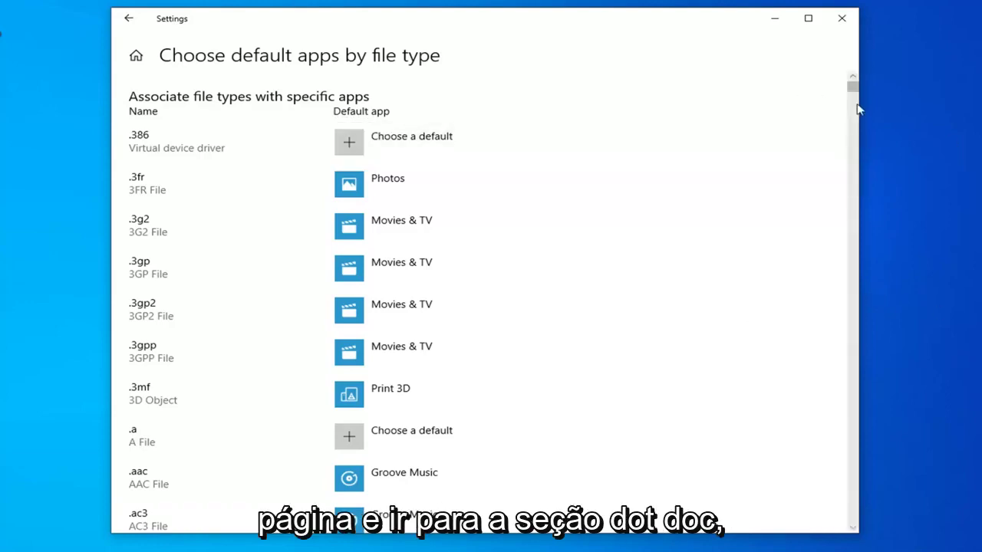
scroll(828, 137, "down", 3)
scroll(829, 136, "down", 20)
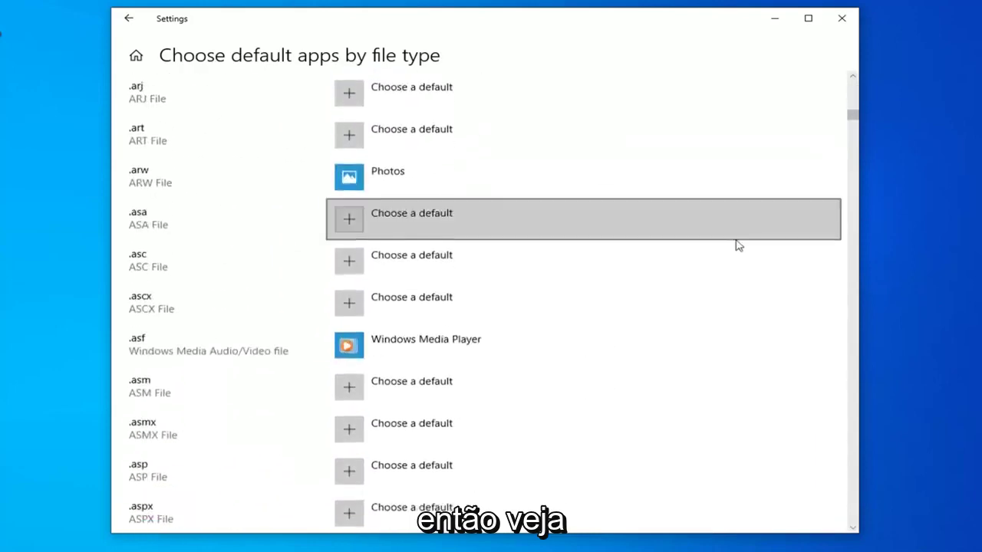
scroll(756, 258, "down", 20)
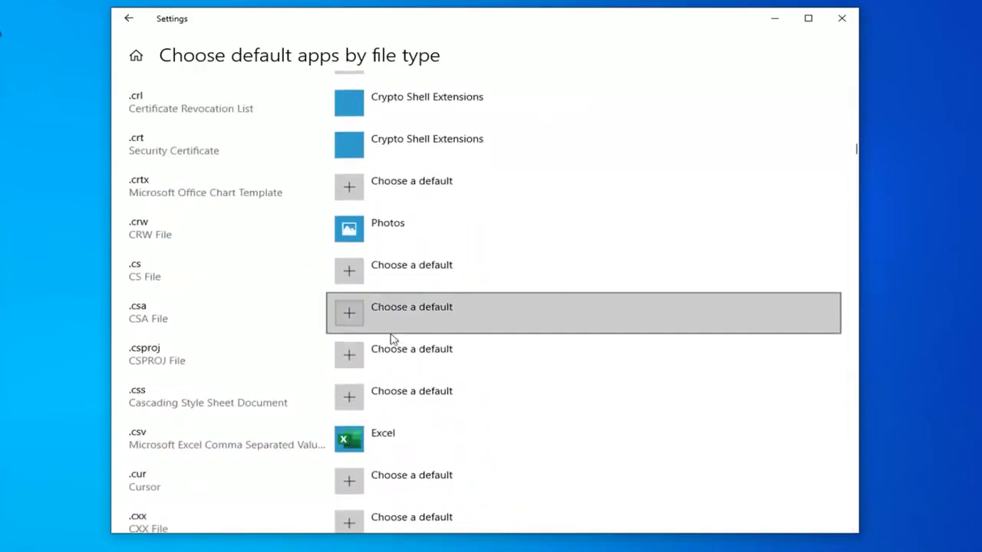
scroll(207, 330, "down", 1)
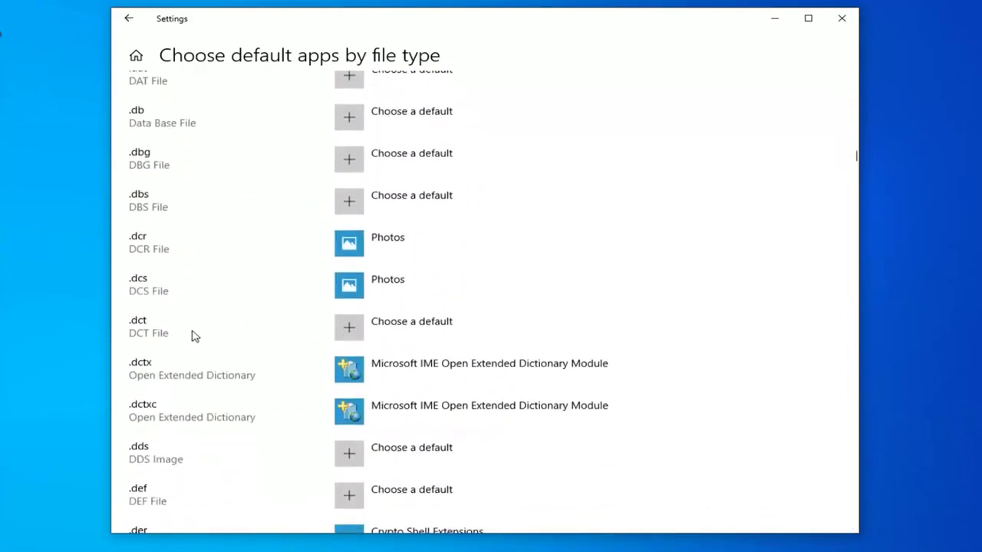
scroll(195, 331, "down", 9)
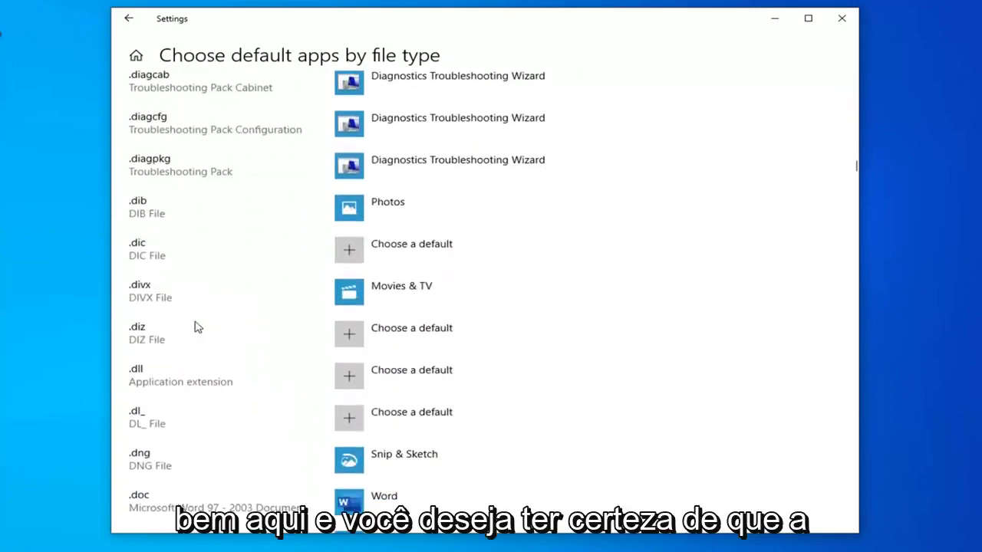
Step: Inspect the app choices for .doc, .dochtml and .docm without changing anything
scroll(195, 328, "down", 4)
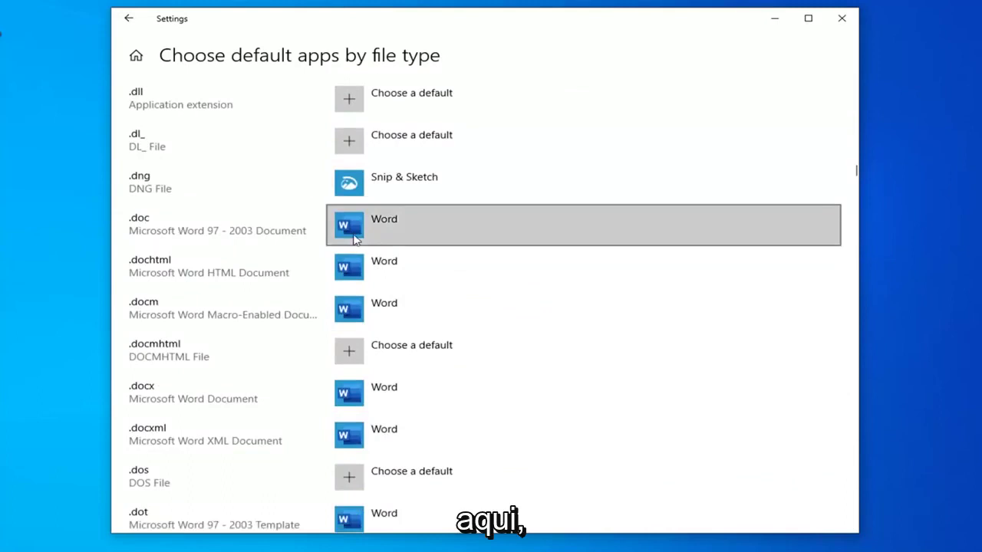
left_click(400, 229)
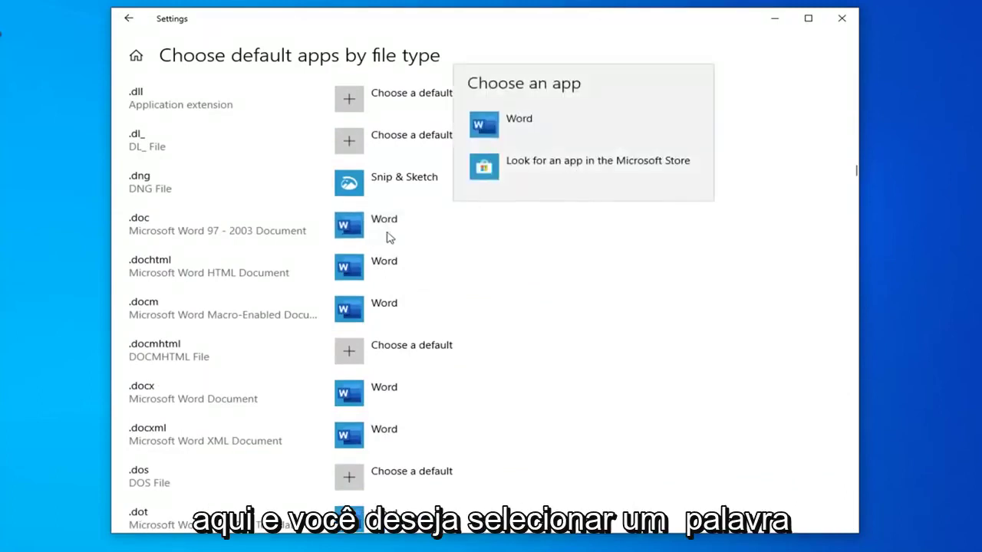
left_click(417, 266)
left_click(417, 267)
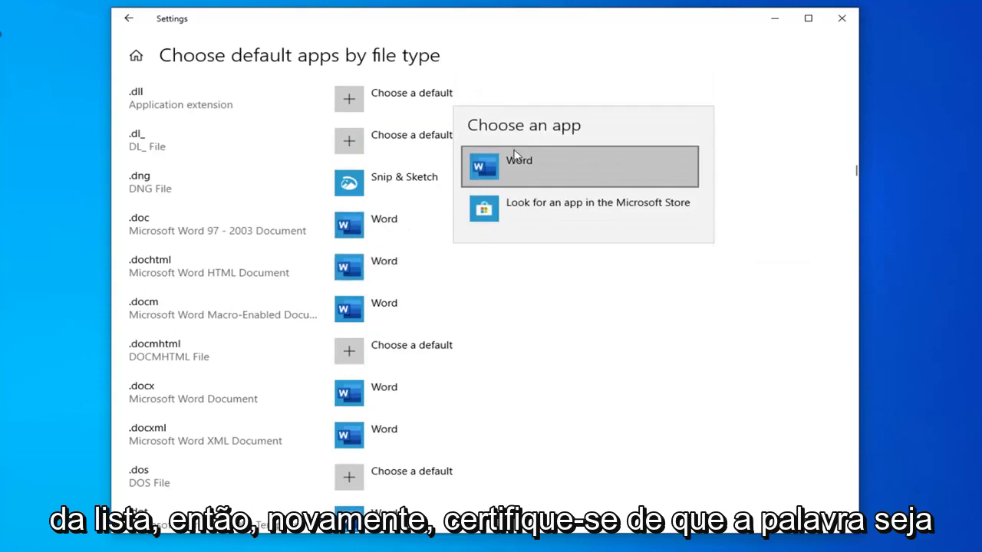
left_click(430, 299)
left_click(388, 307)
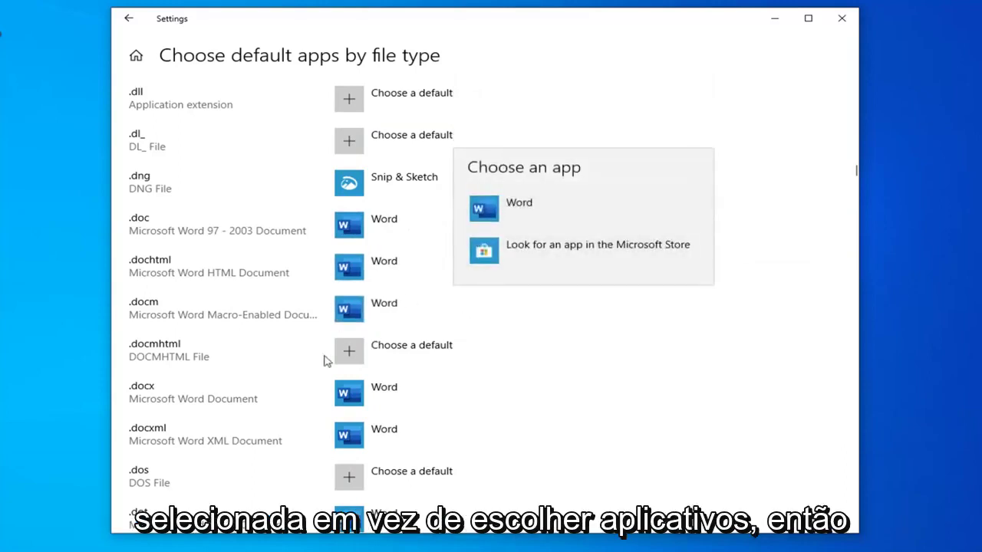
left_click(392, 311)
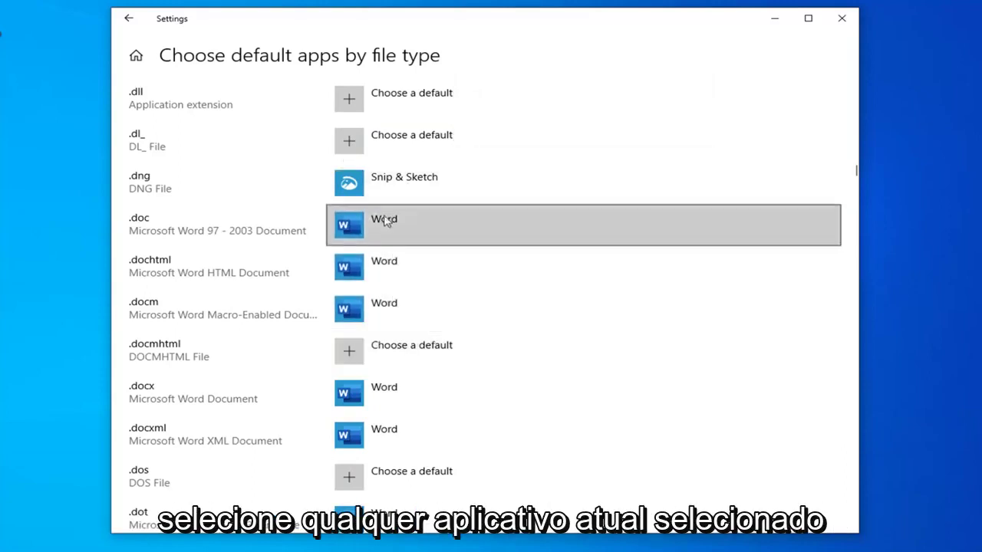
Step: Keep Word as the default for .dochtml and review the remaining Word file types
left_click(394, 288)
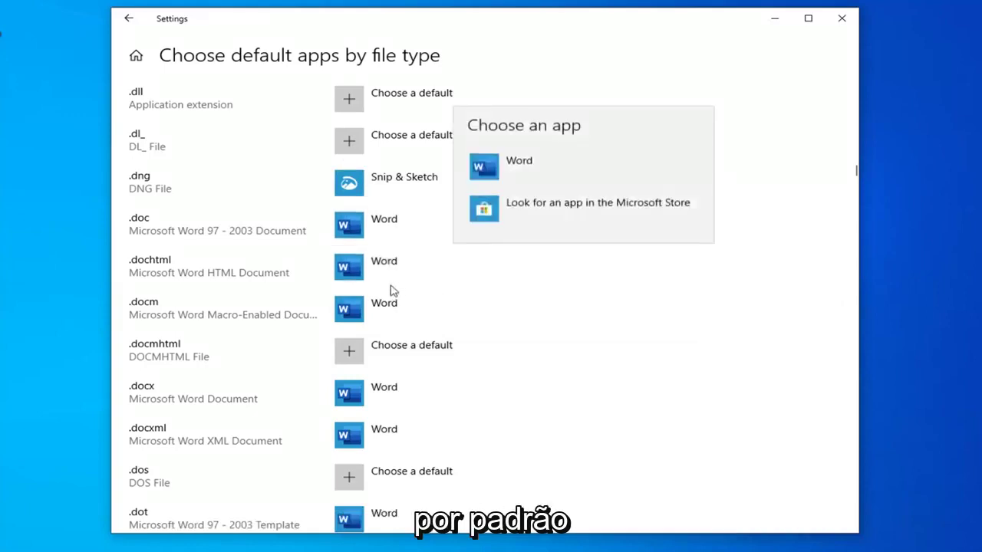
left_click(498, 175)
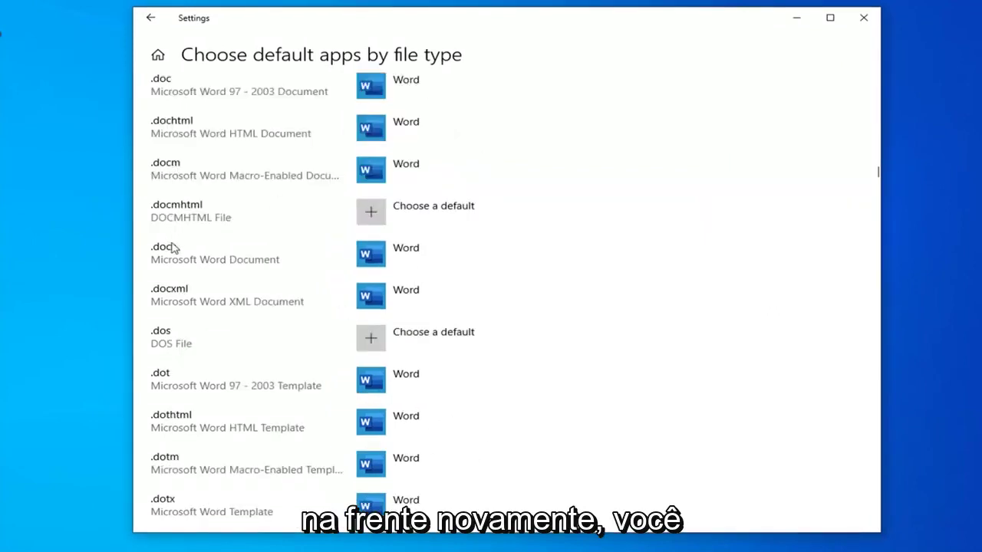
scroll(241, 310, "up", 3)
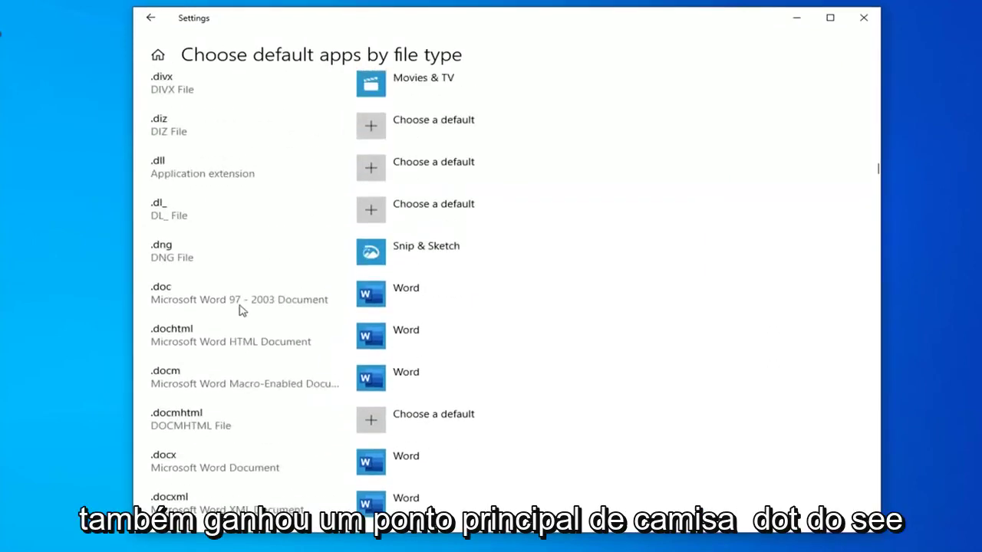
scroll(276, 345, "down", 2)
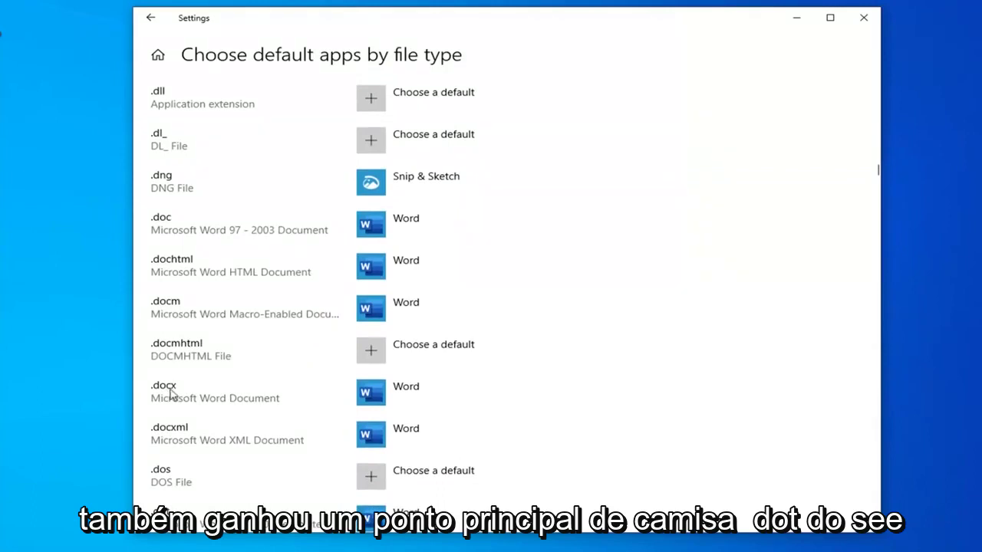
scroll(260, 397, "down", 5)
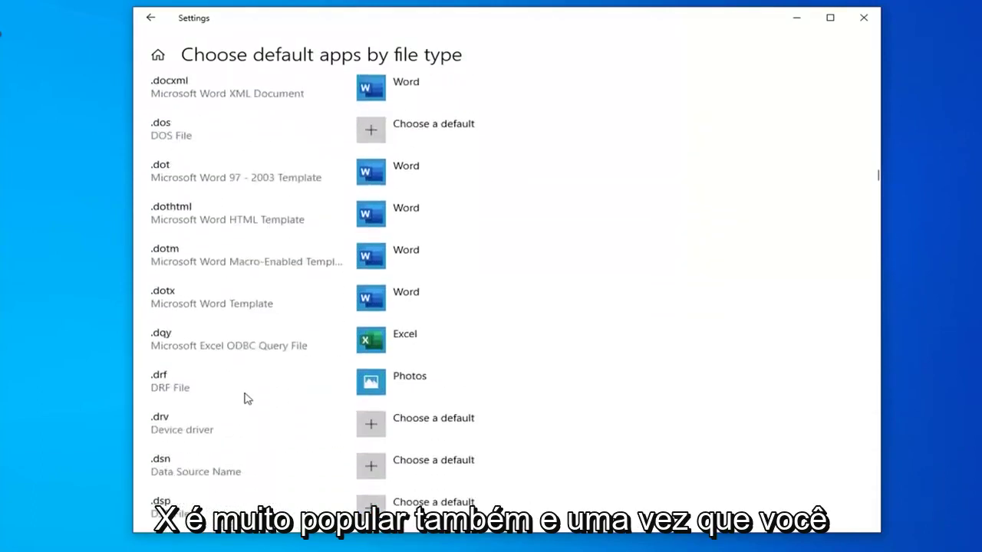
scroll(245, 396, "up", 5)
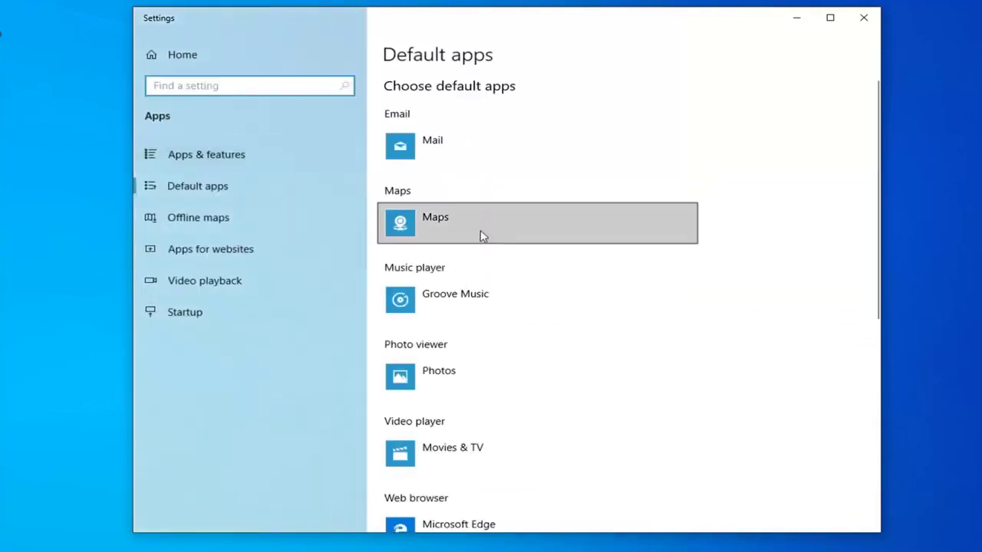
Step: Scroll down Default apps and open 'Set defaults by app'
scroll(558, 290, "down", 2)
scroll(558, 290, "down", 1)
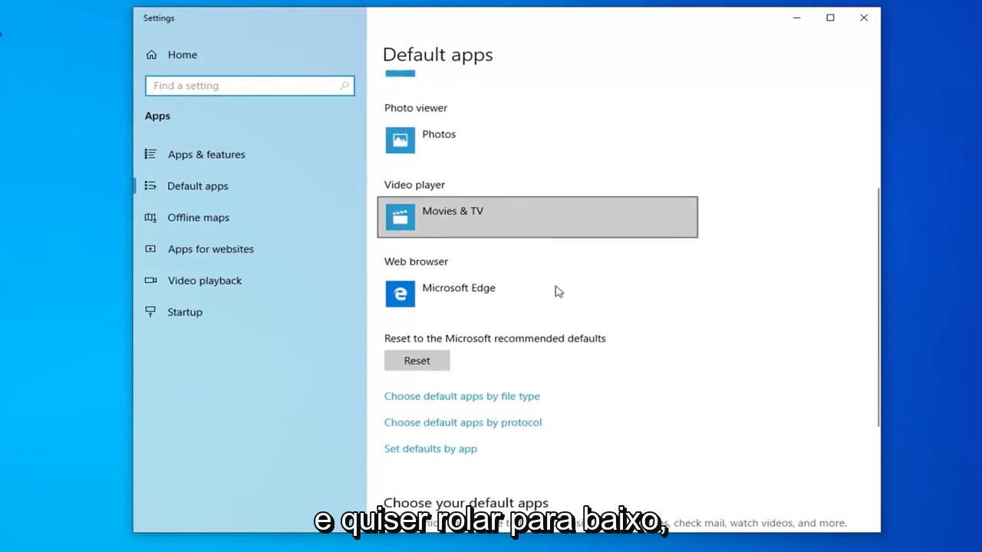
scroll(557, 292, "down", 2)
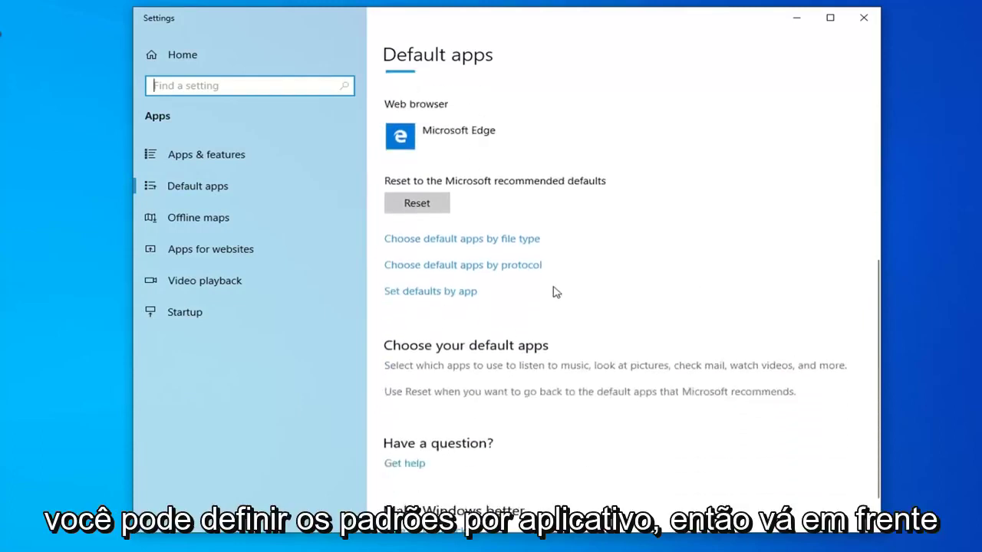
left_click(443, 295)
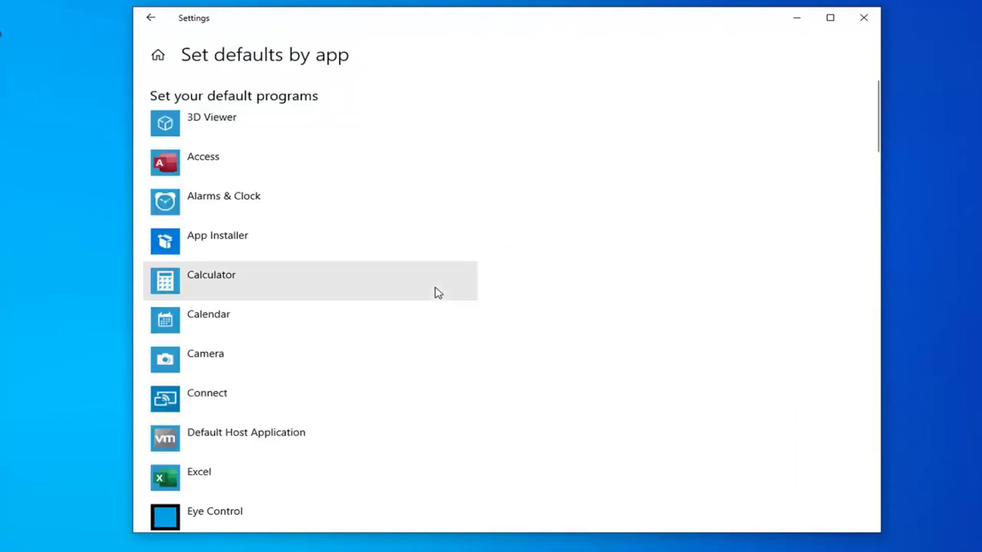
Step: Scroll the per-app list down to the Word entry
scroll(436, 311, "down", 3)
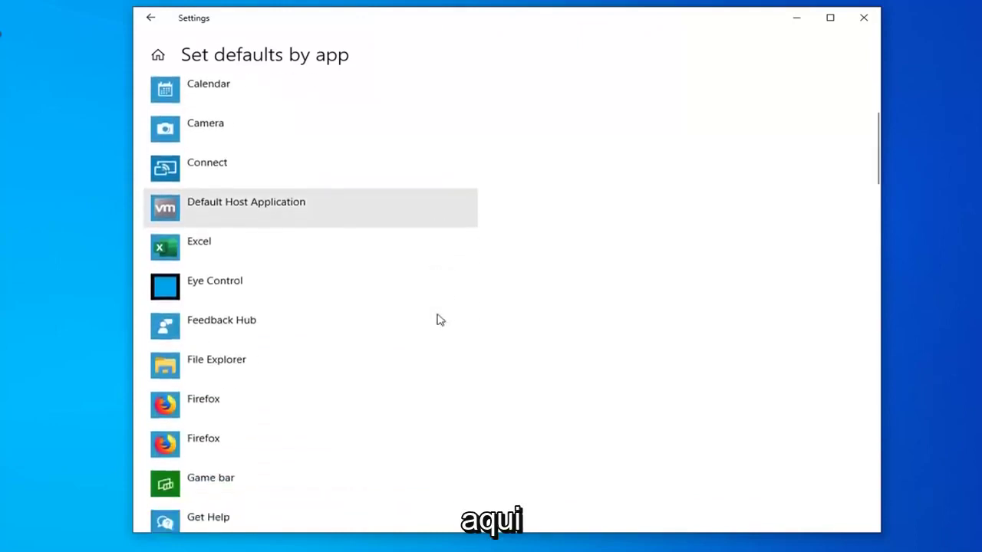
scroll(439, 319, "down", 6)
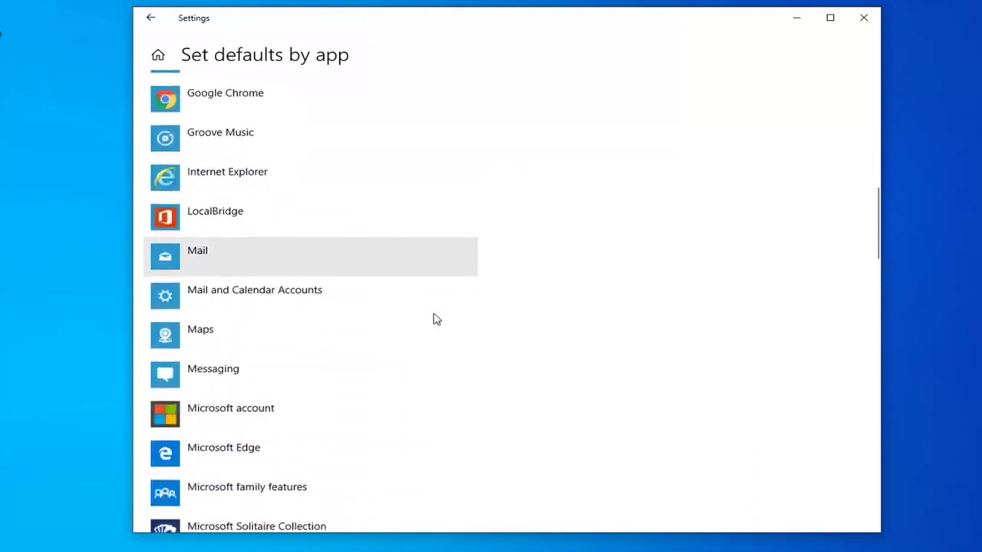
scroll(436, 319, "down", 3)
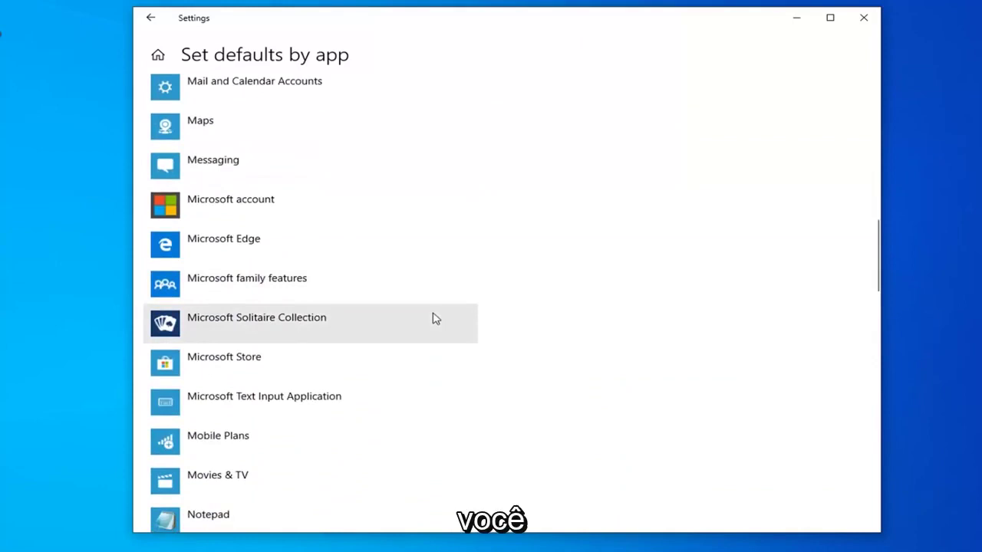
scroll(436, 319, "down", 1)
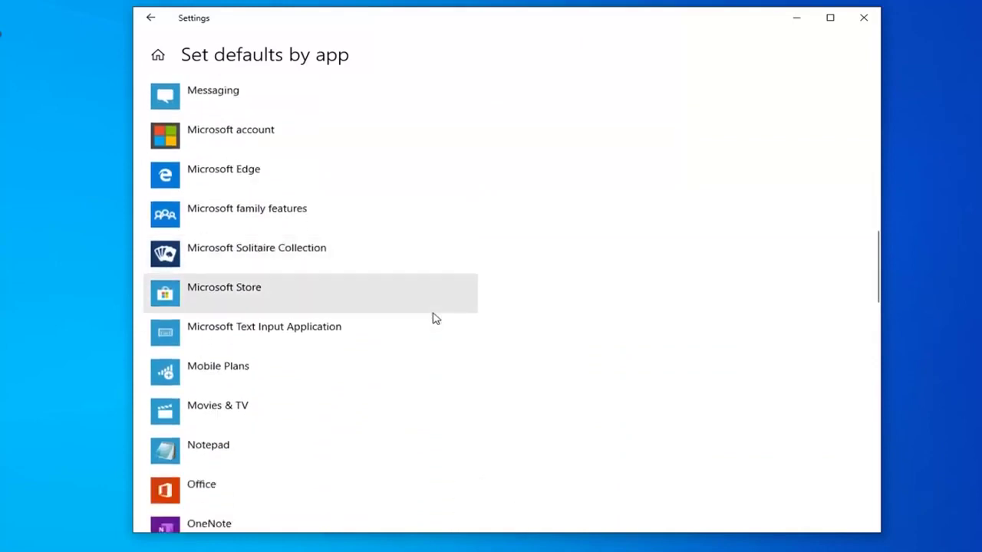
scroll(435, 319, "down", 5)
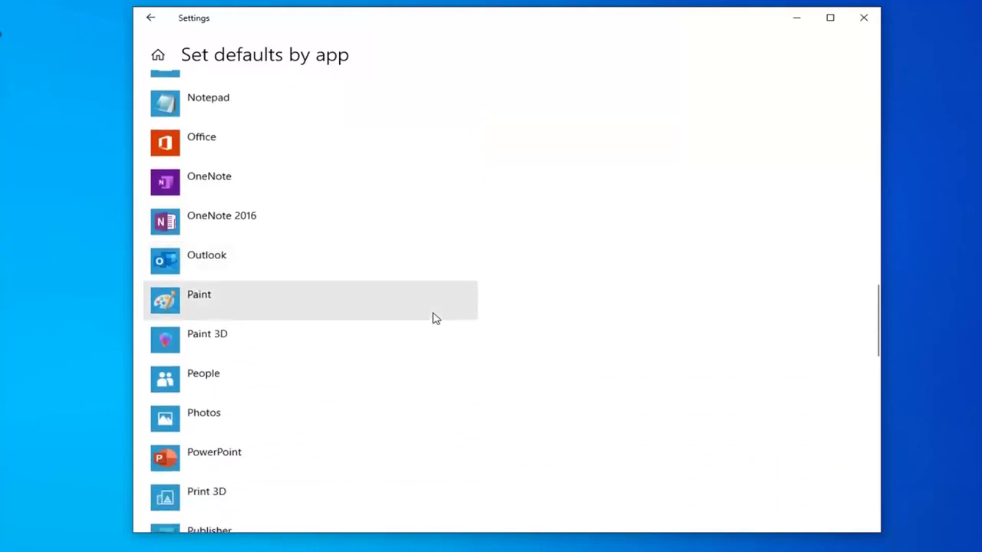
scroll(435, 319, "down", 6)
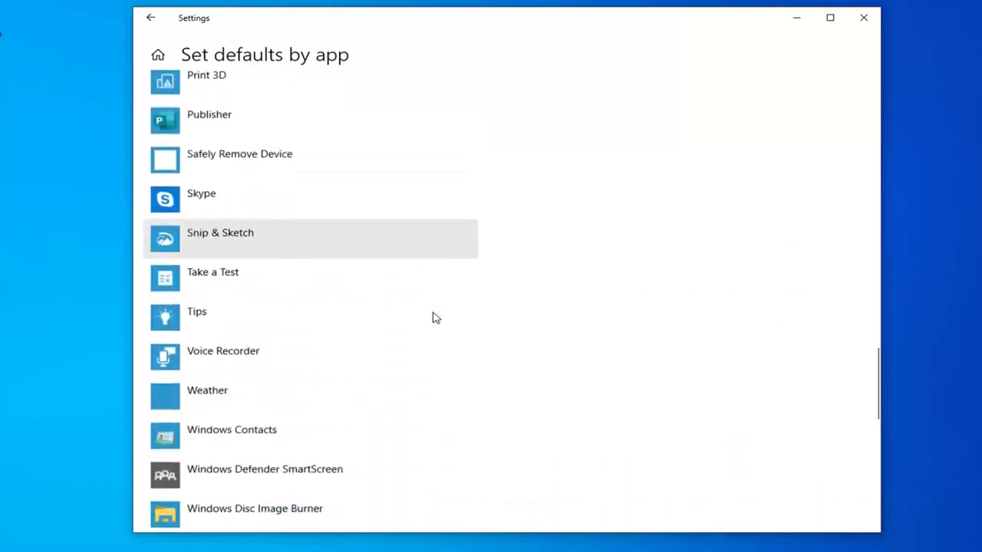
scroll(436, 317, "down", 2)
scroll(434, 317, "down", 4)
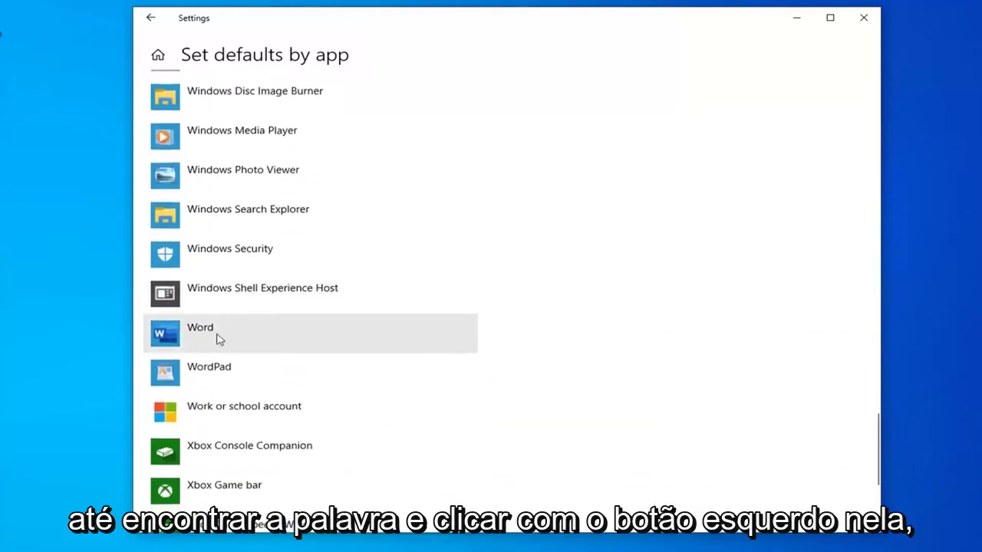
Step: Expand Word, review its file-type associations under Manage, then return to the app list
left_click(245, 334)
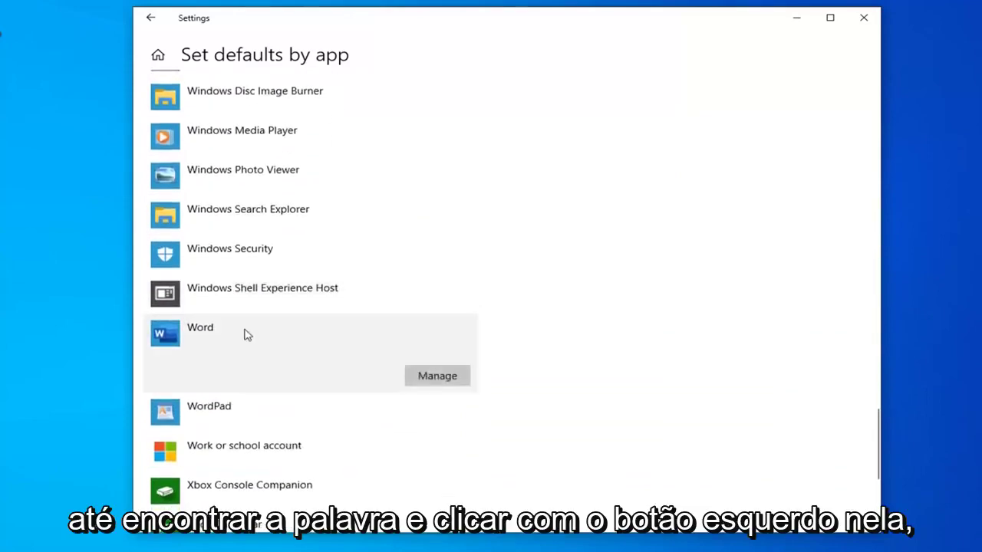
left_click(436, 377)
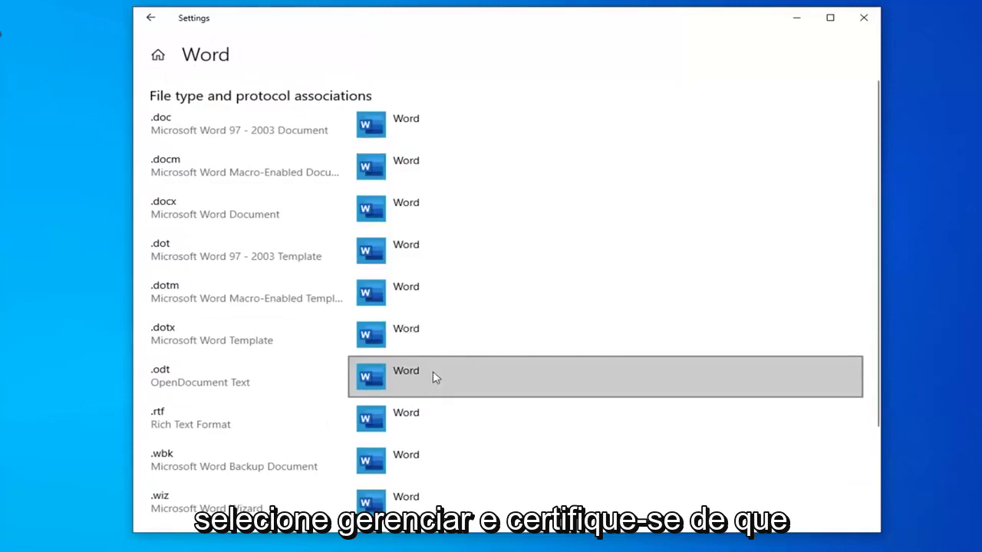
scroll(447, 440, "down", 3)
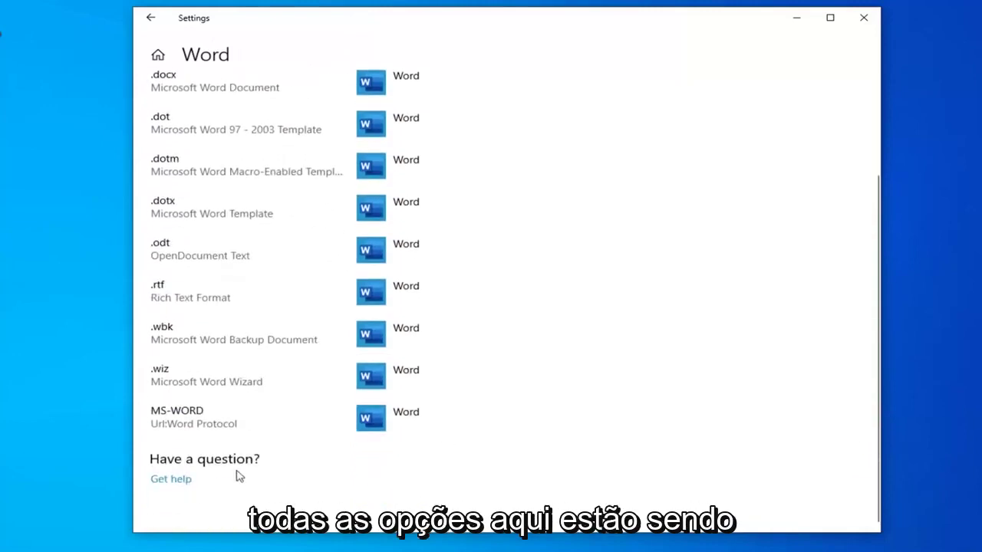
scroll(511, 232, "up", 3)
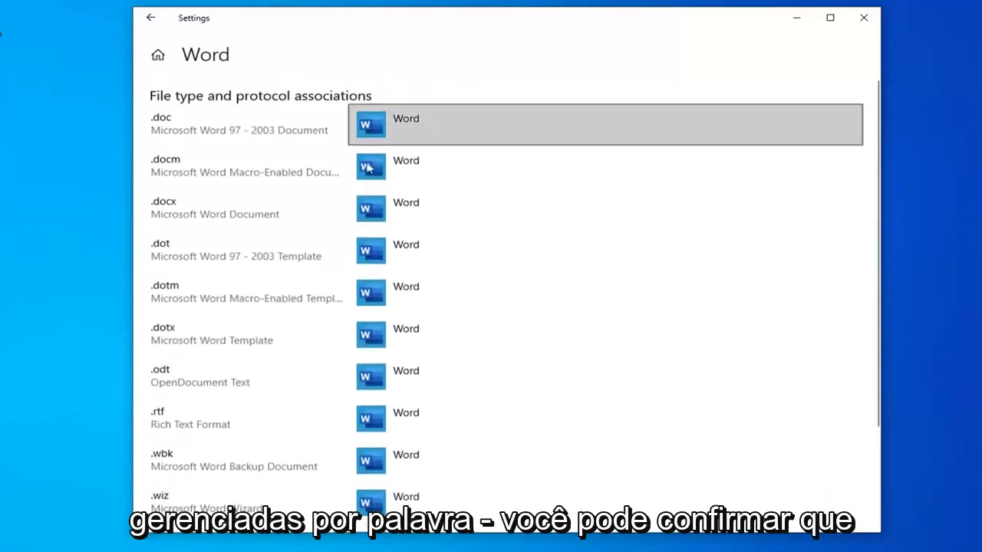
scroll(473, 265, "down", 3)
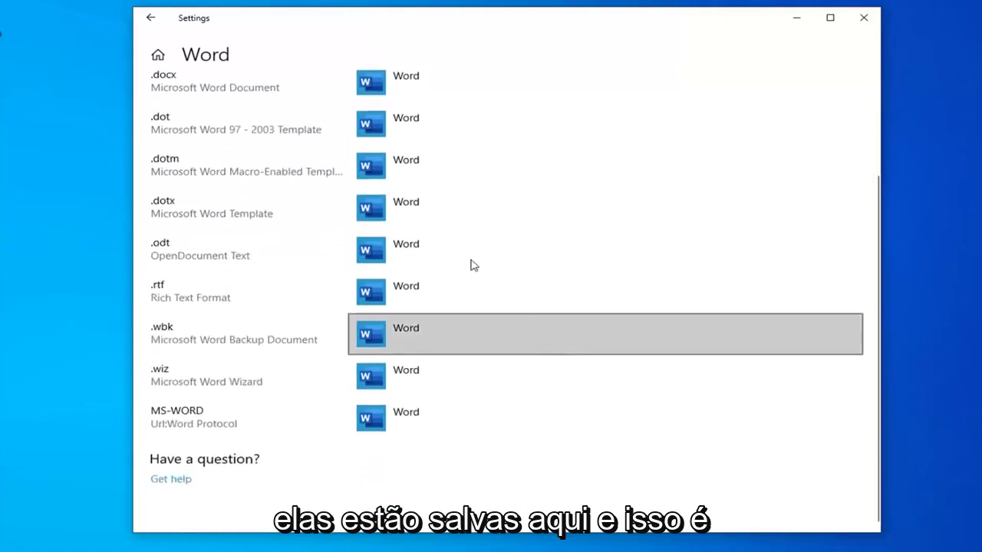
left_click(151, 18)
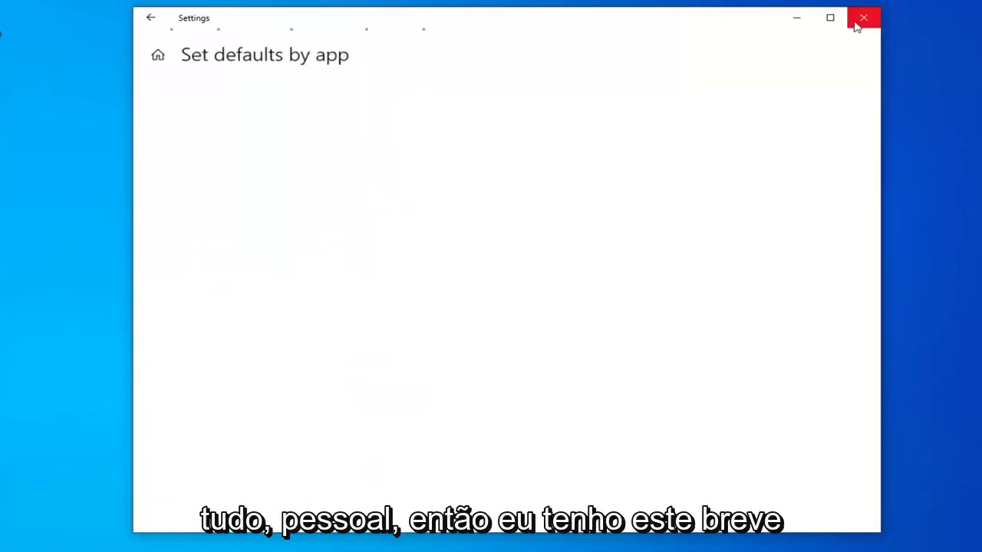